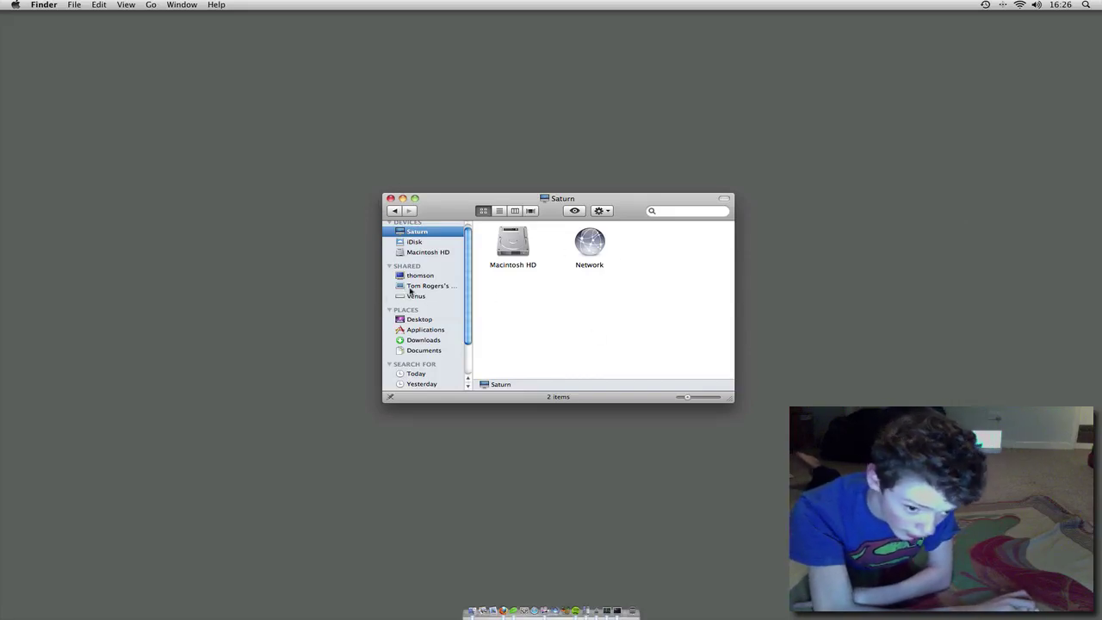
Connect to the shared MacBook listed in the Finder window and start a screen sharing session with it.
scroll(422, 289, "up", 1)
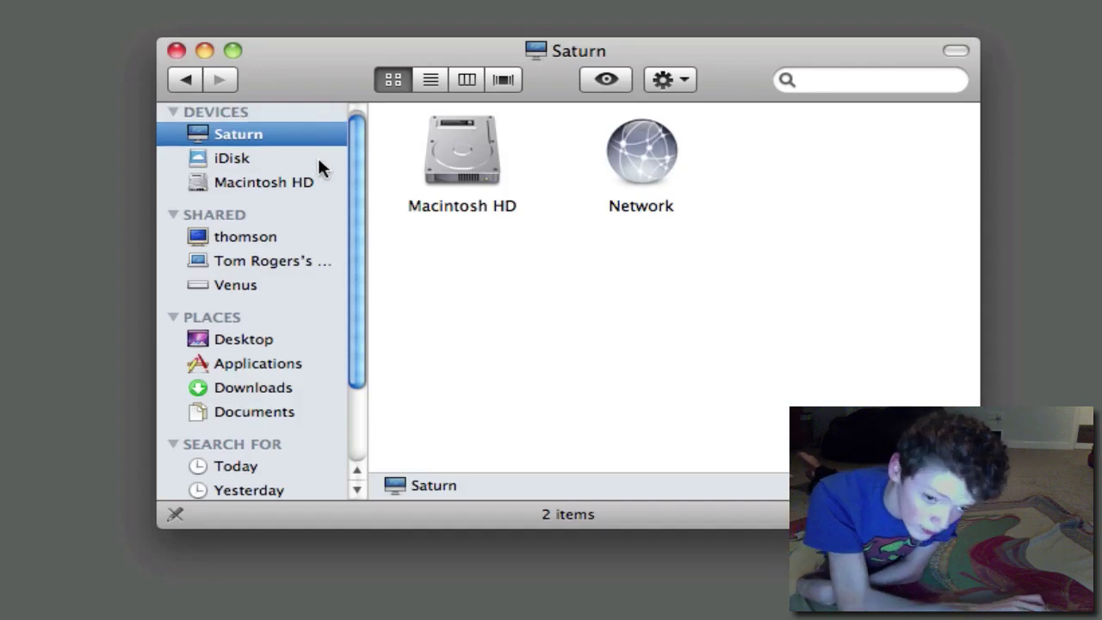
scroll(318, 156, "up", 1)
scroll(310, 172, "down", 3)
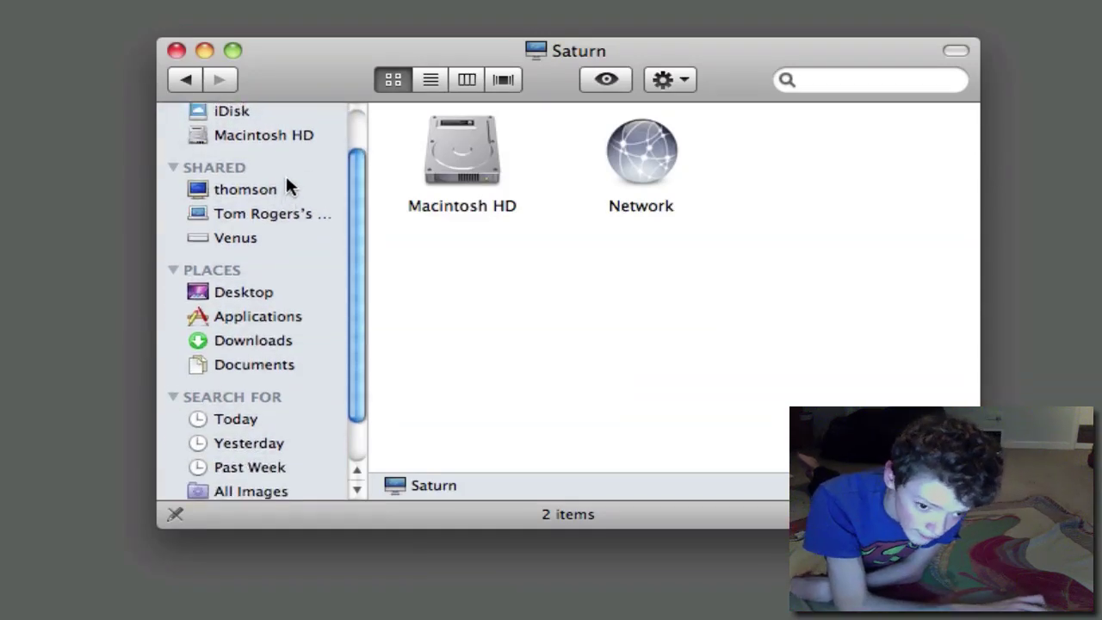
scroll(299, 211, "up", 1)
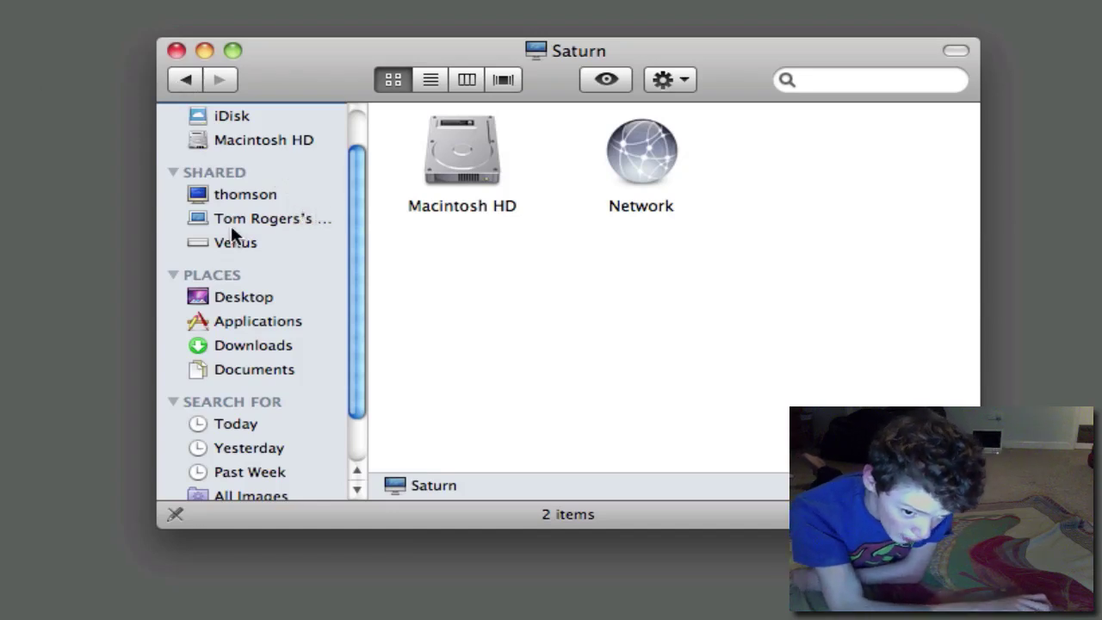
scroll(245, 224, "up", 1)
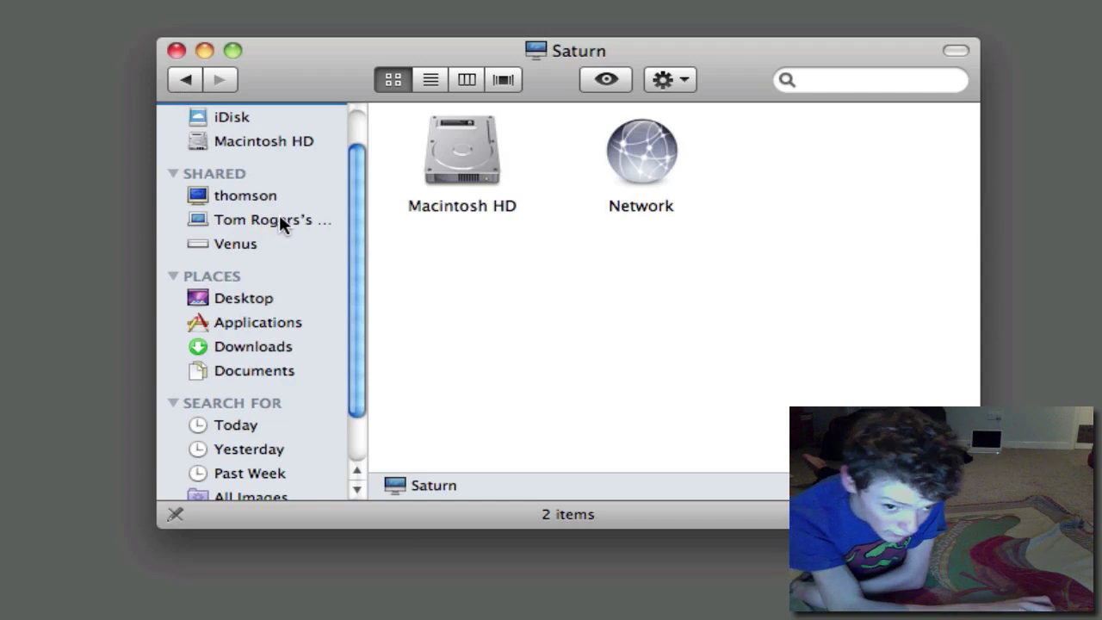
scroll(277, 212, "up", 2)
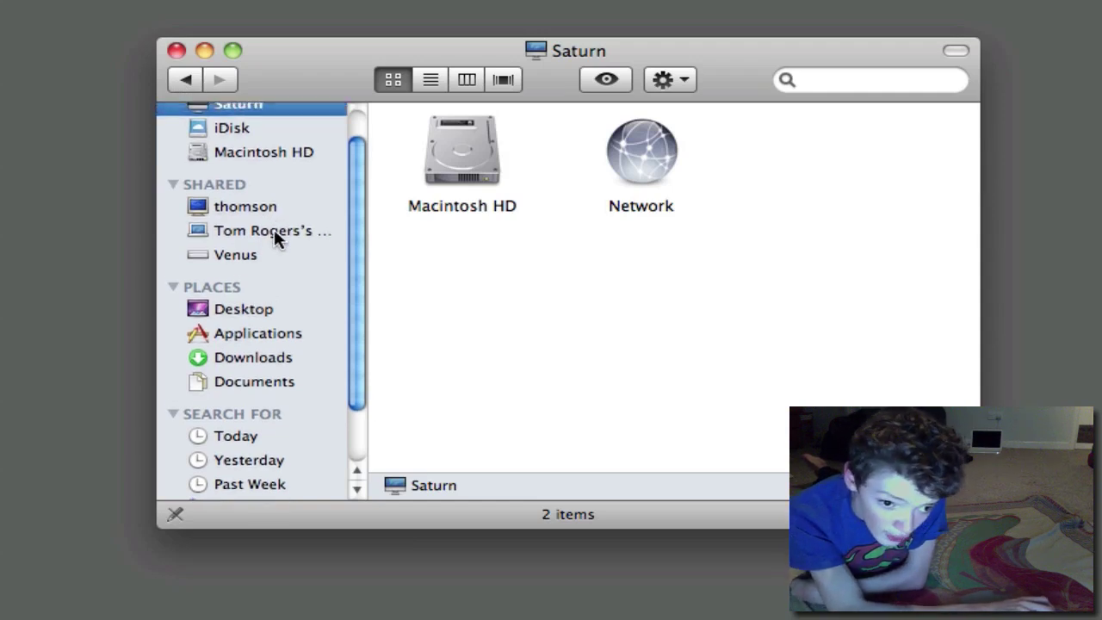
left_click(273, 229)
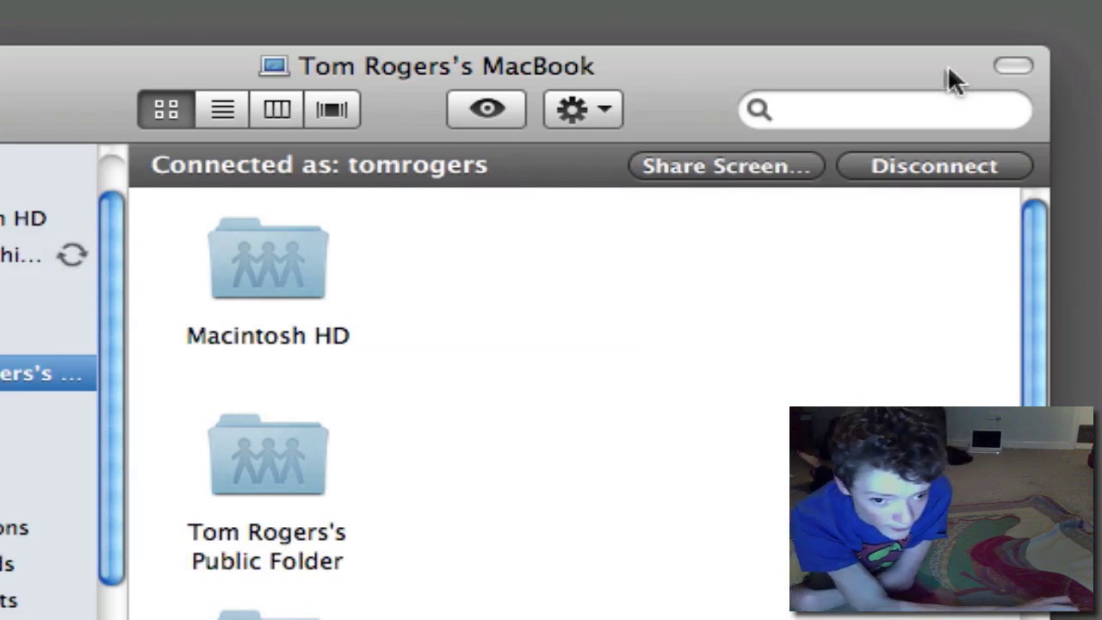
left_click(735, 151)
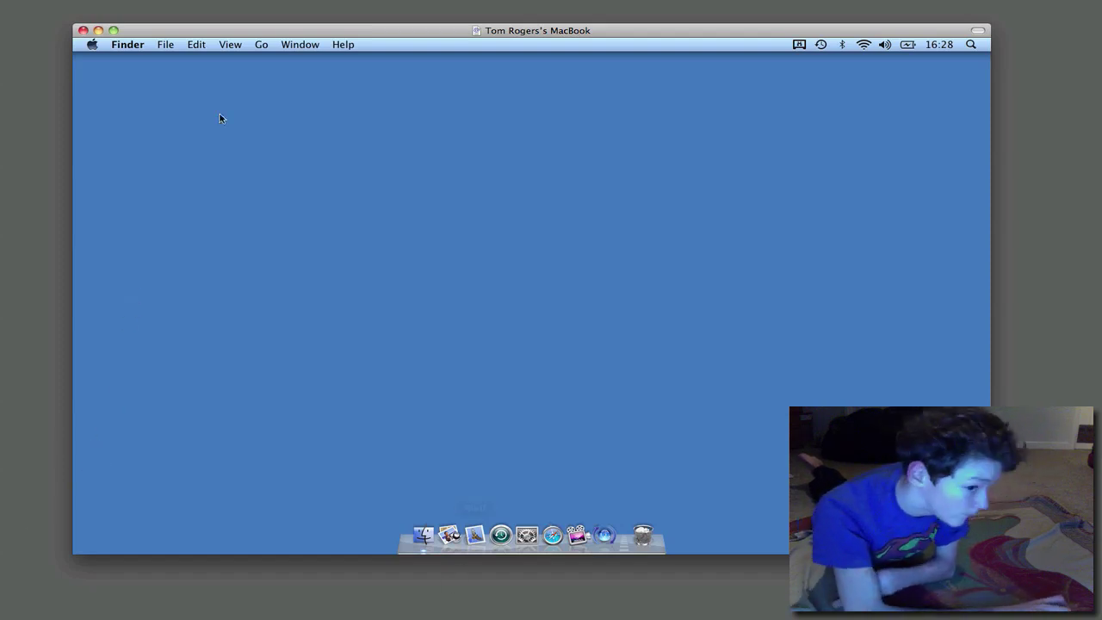
View the remote MacBook's About This Mac information and its detailed hardware overview, and close the System Profiler window.
left_click(91, 44)
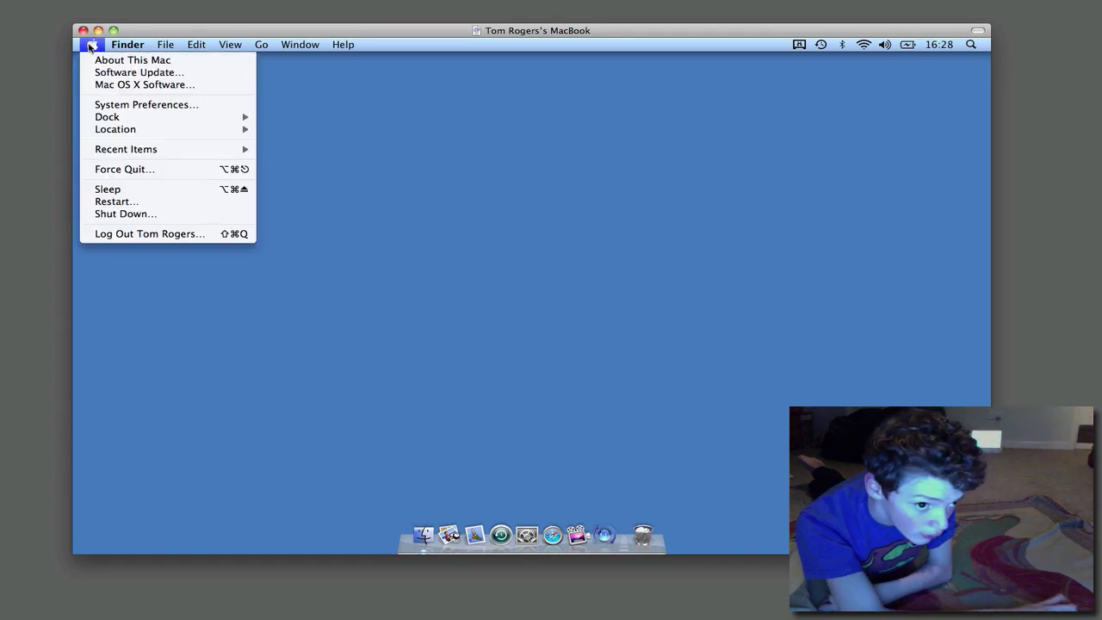
left_click(98, 60)
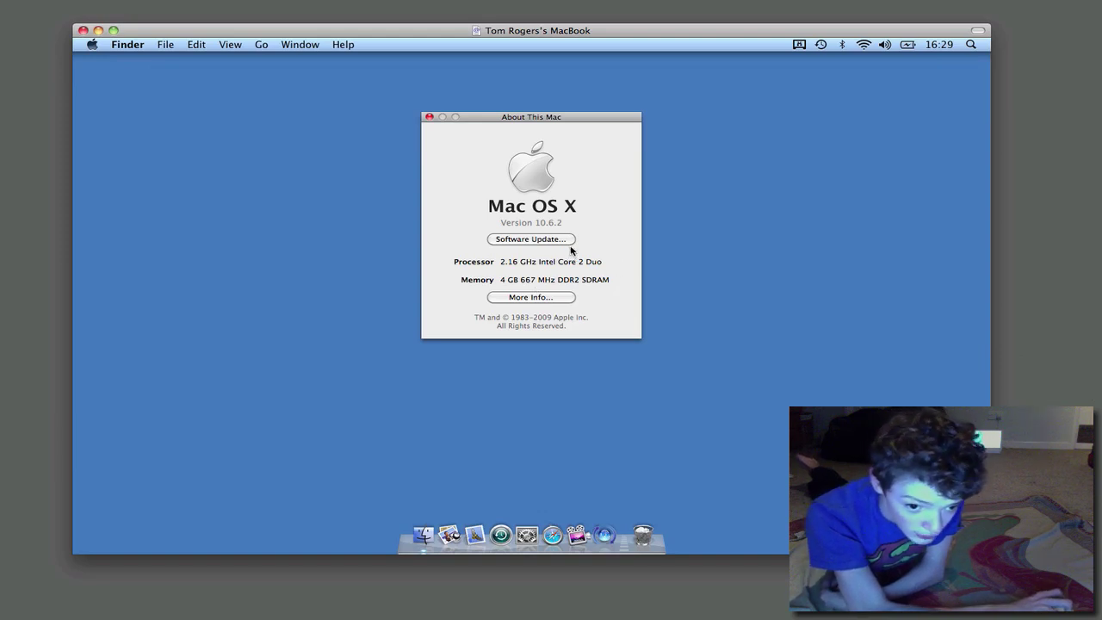
left_click(537, 295)
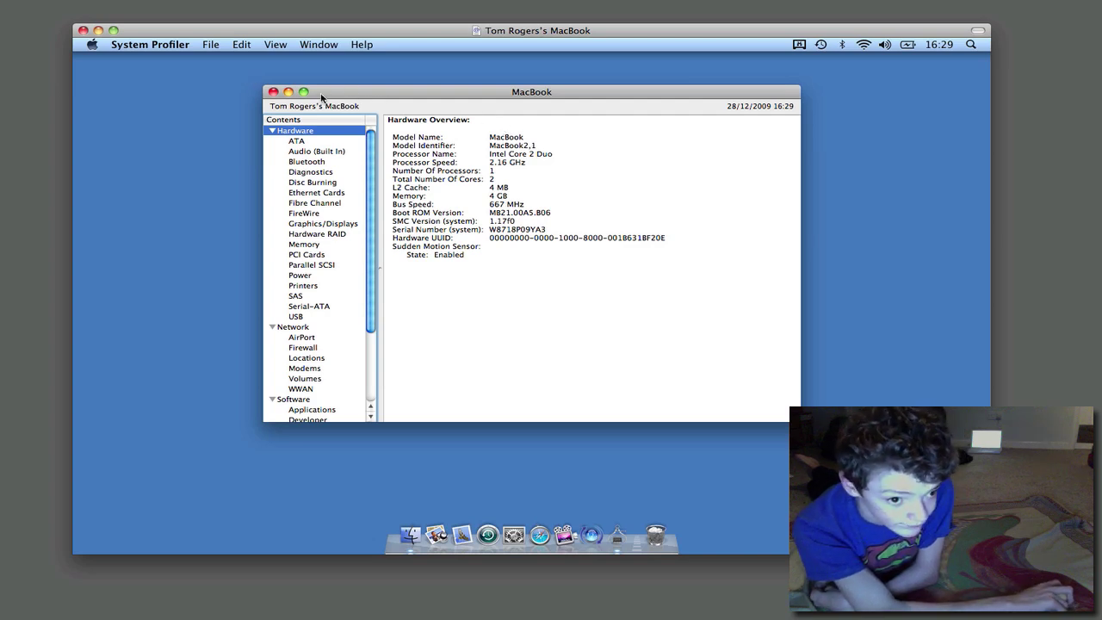
left_click(273, 92)
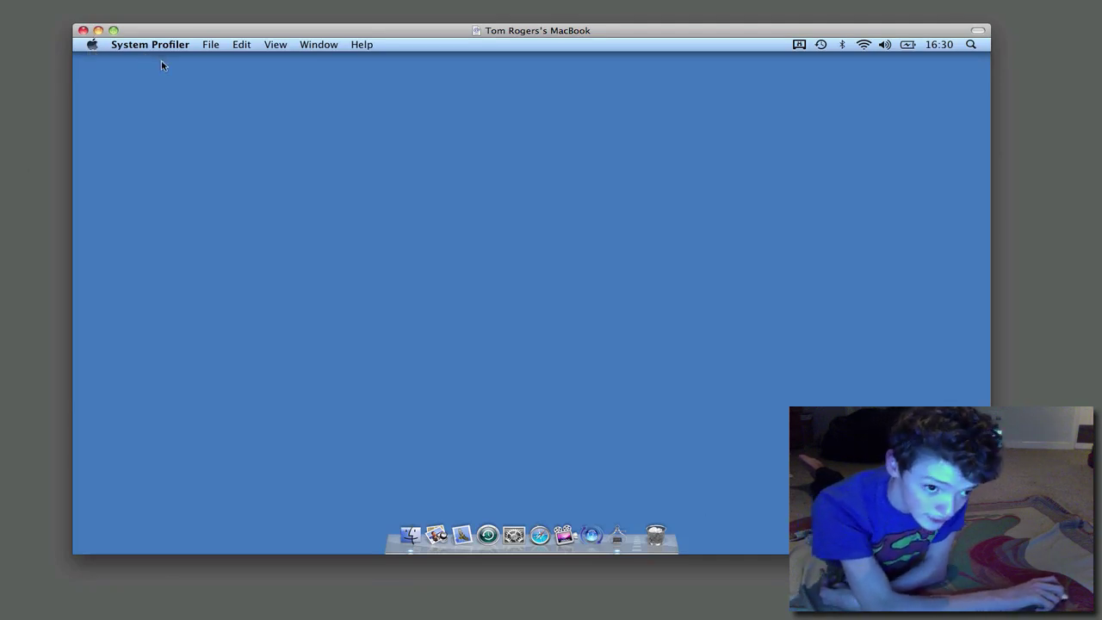
right_click(183, 57)
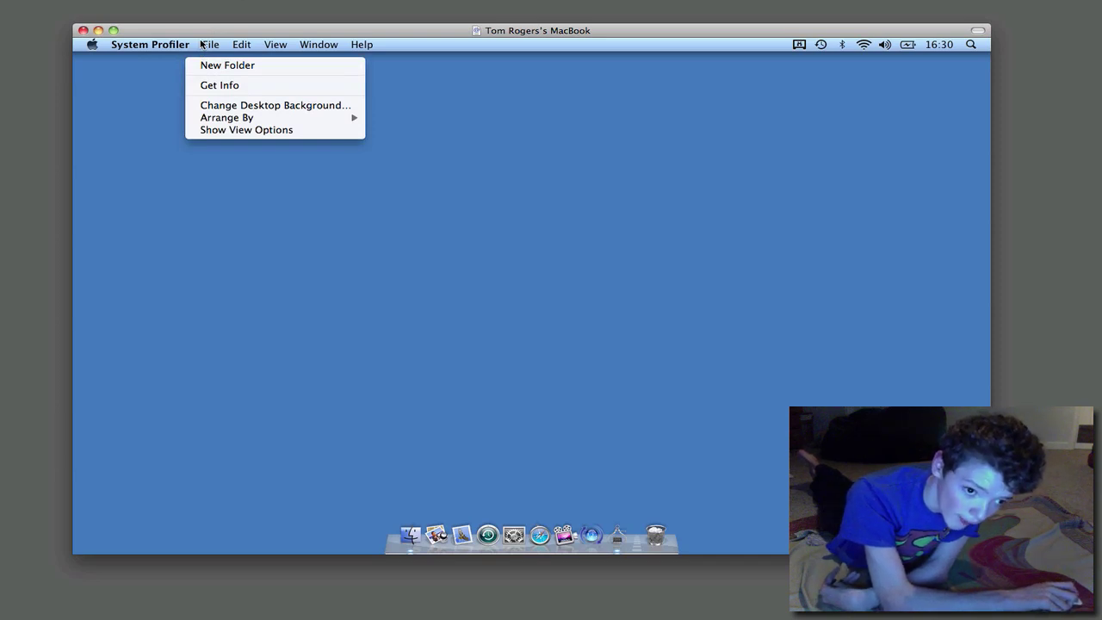
right_click(508, 353)
left_click(429, 347)
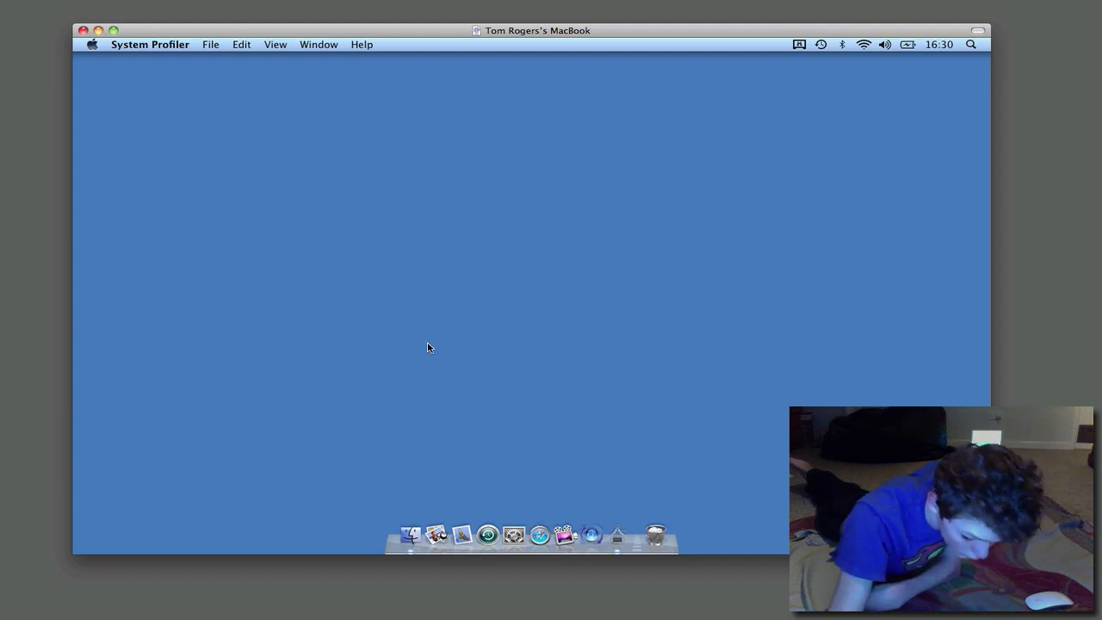
key("XF86AudioRaiseVolume")
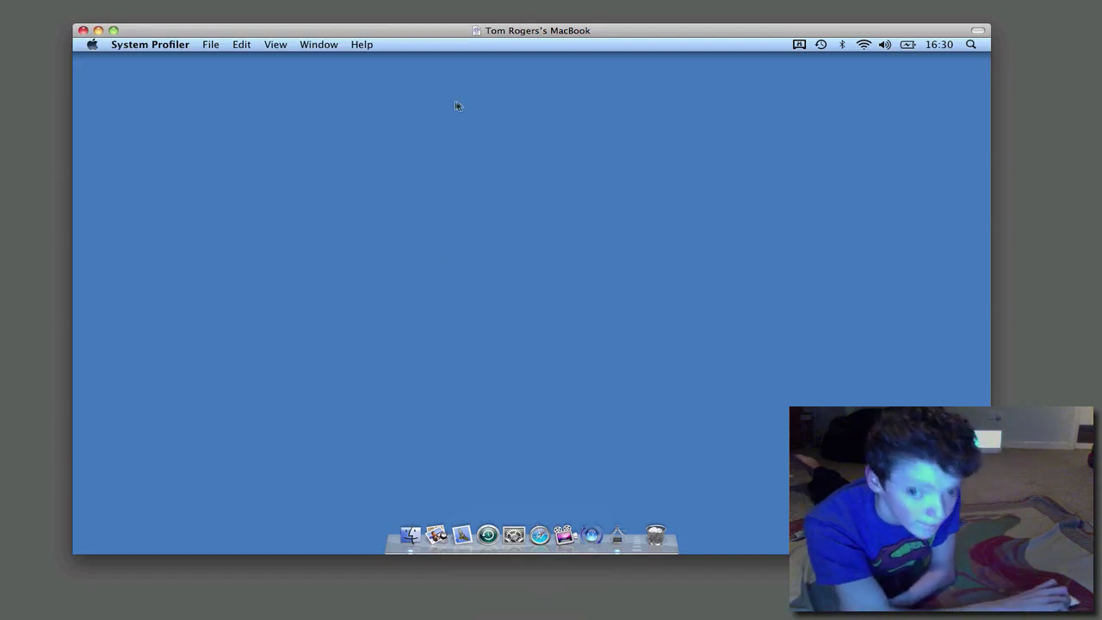
Search Spotlight on the remote MacBook for "das" and open Dashboard.
left_click(985, 47)
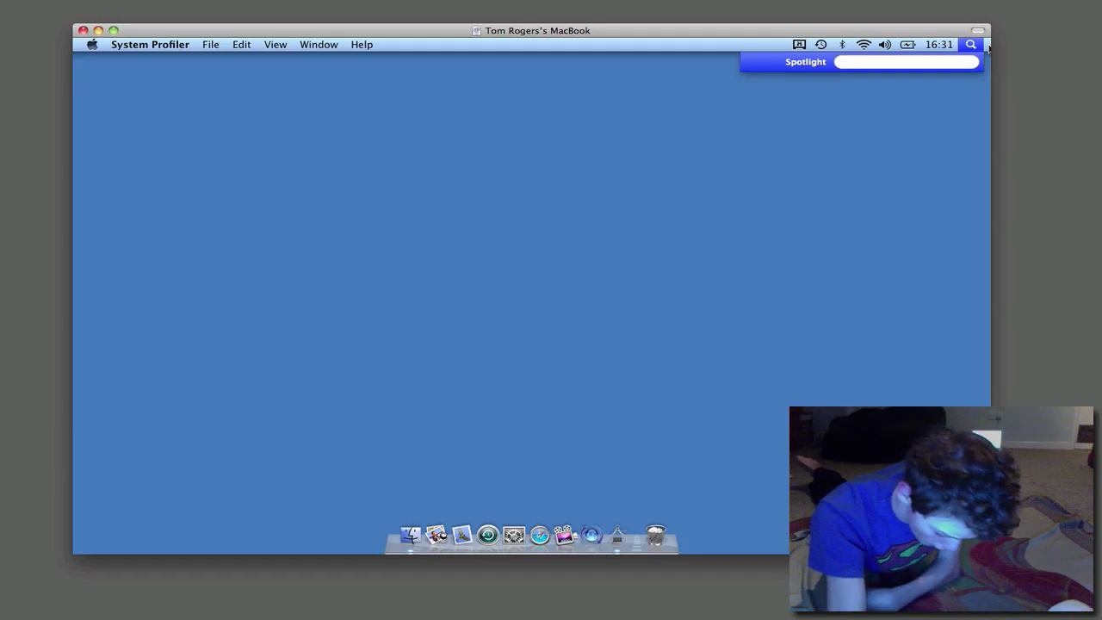
type("di")
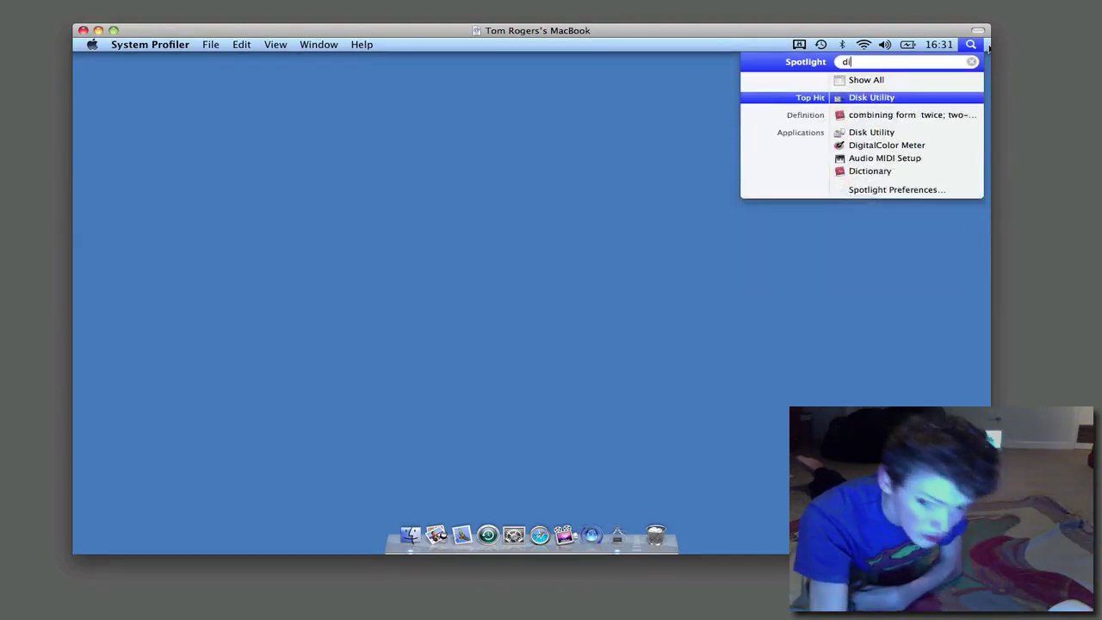
type("s")
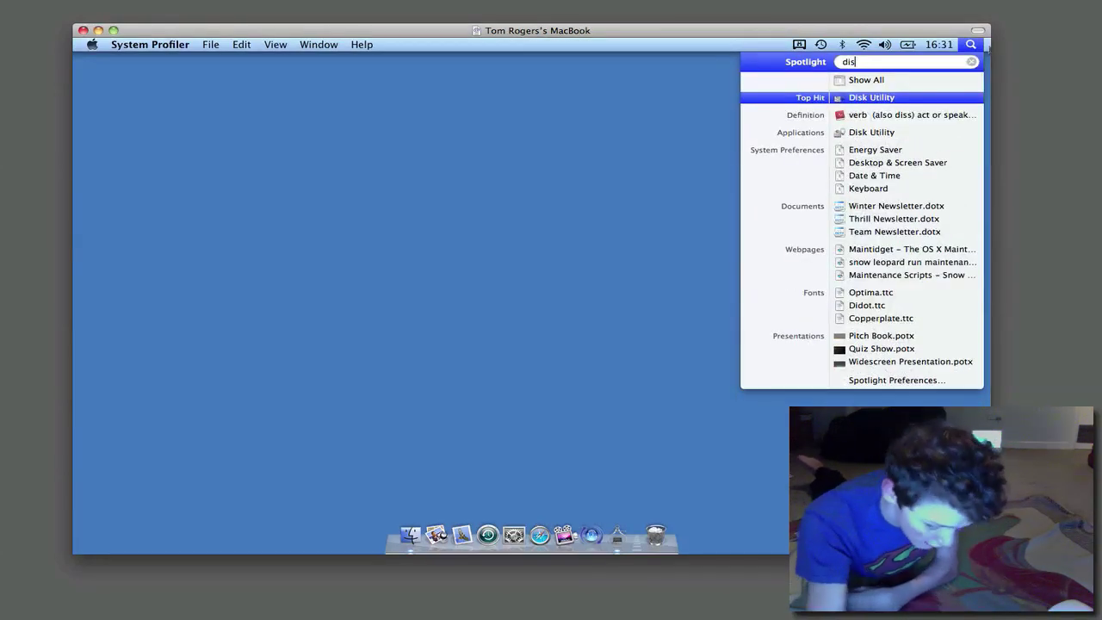
type("p")
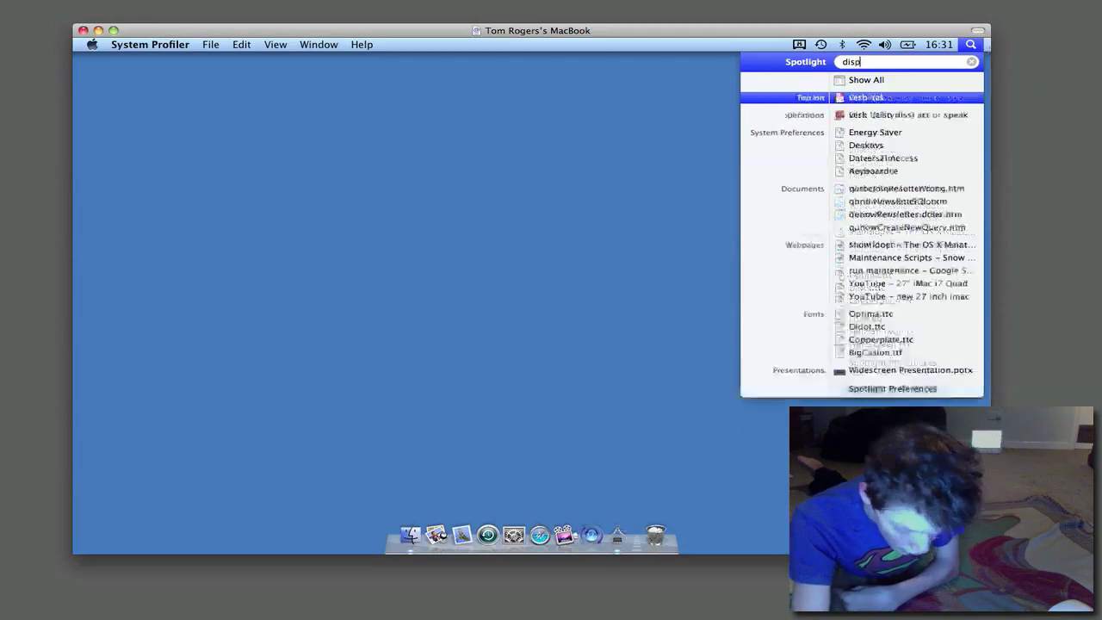
key("BackSpace")
key("BackSpace")
key("BackSpace")
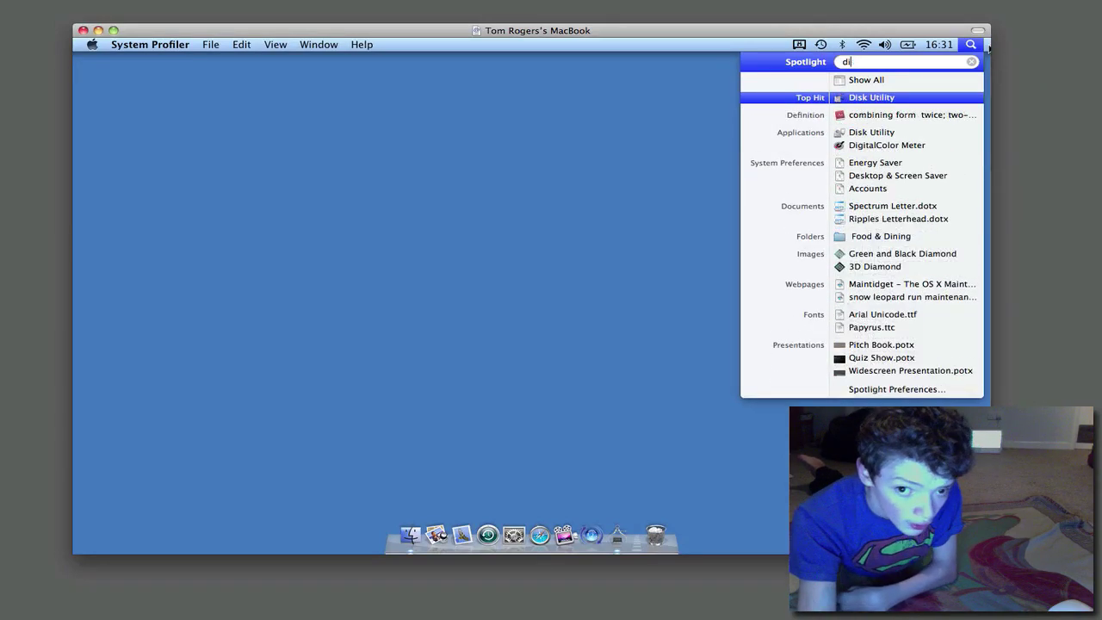
type("as")
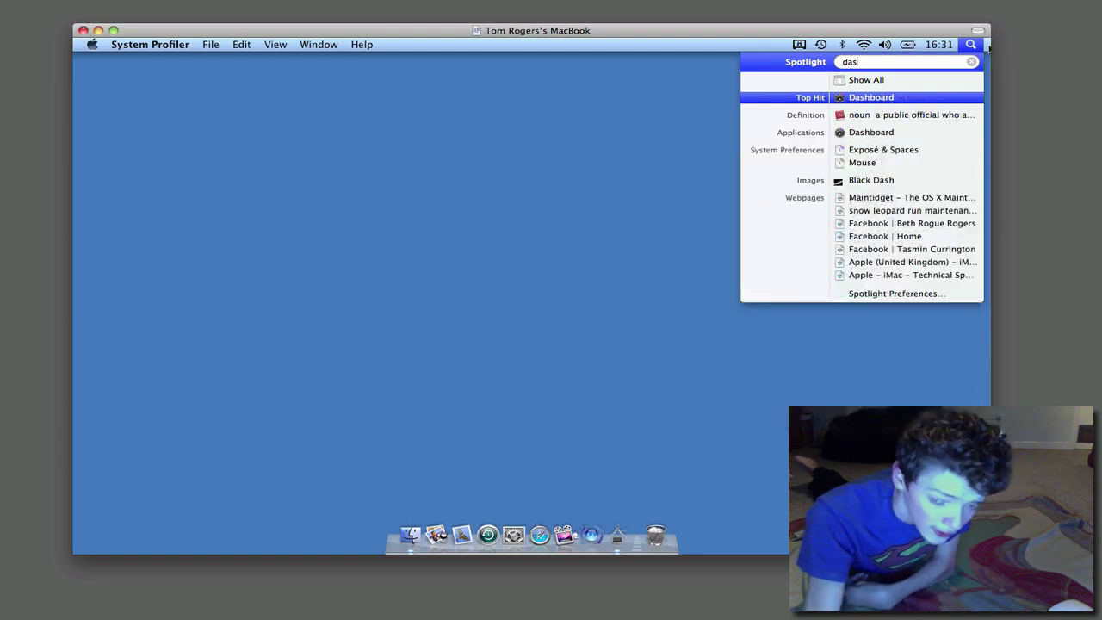
key("Return")
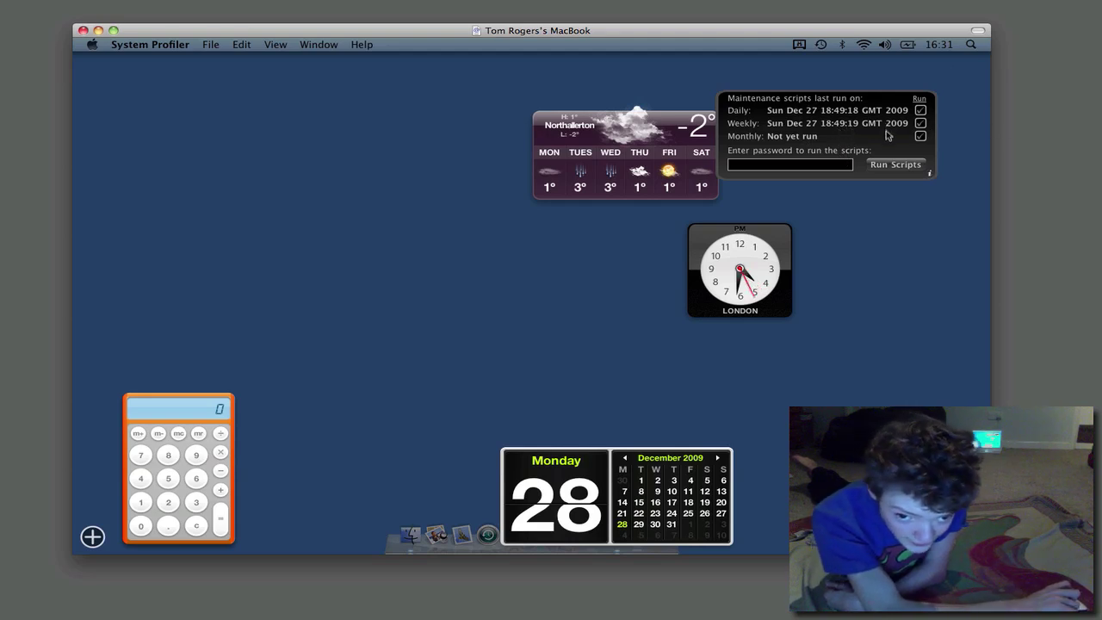
Enter the account password in the maintenance widget and run the daily, weekly and monthly scripts.
left_click(832, 164)
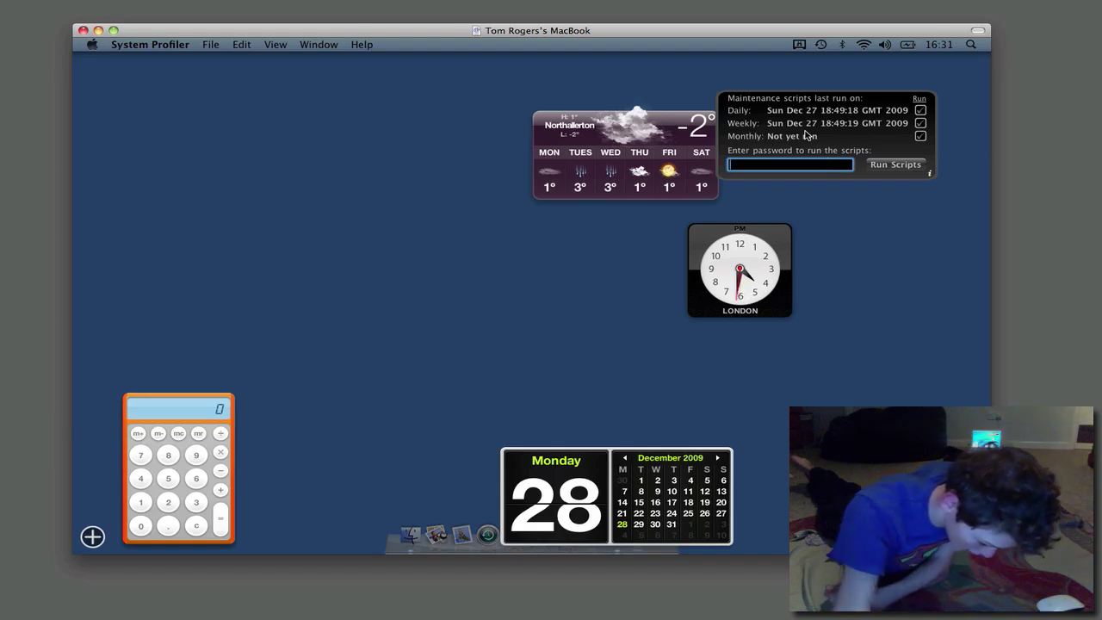
type("•")
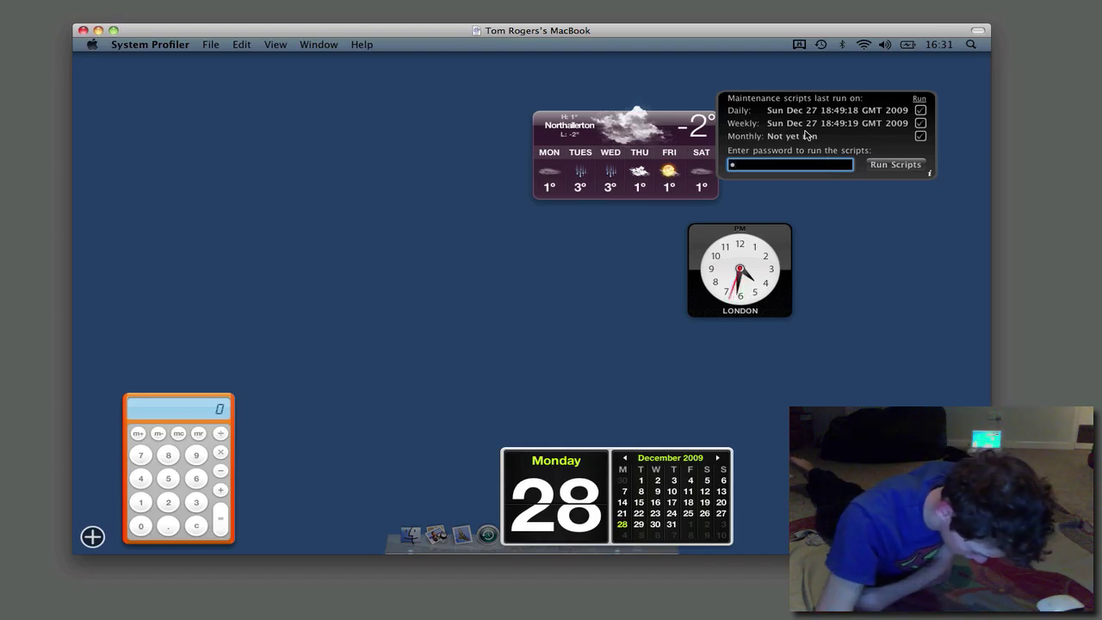
type("••")
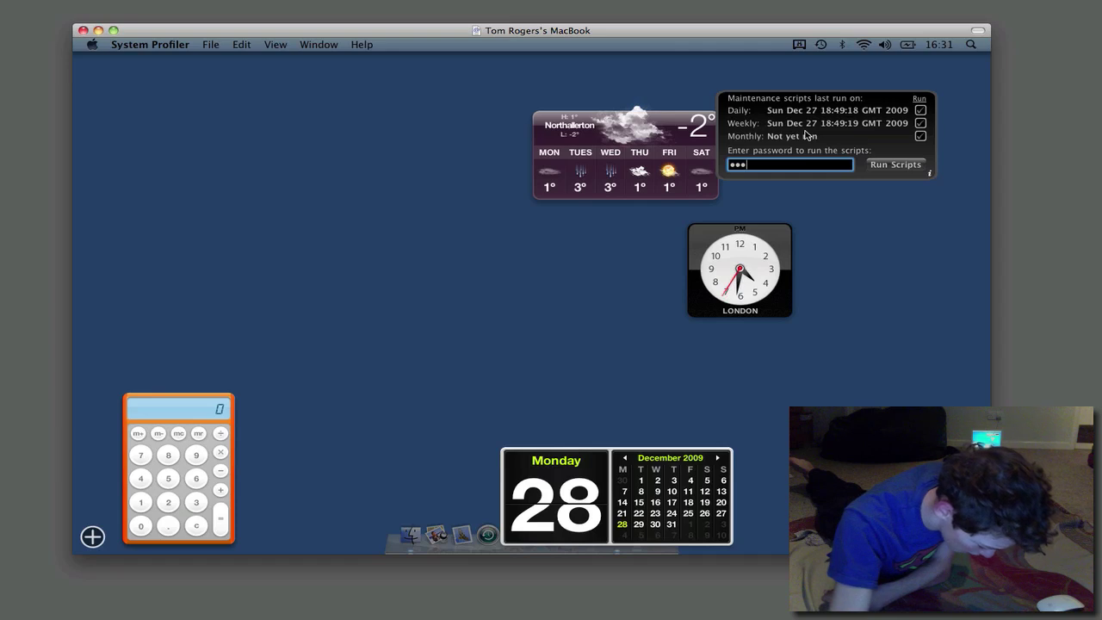
type("•••")
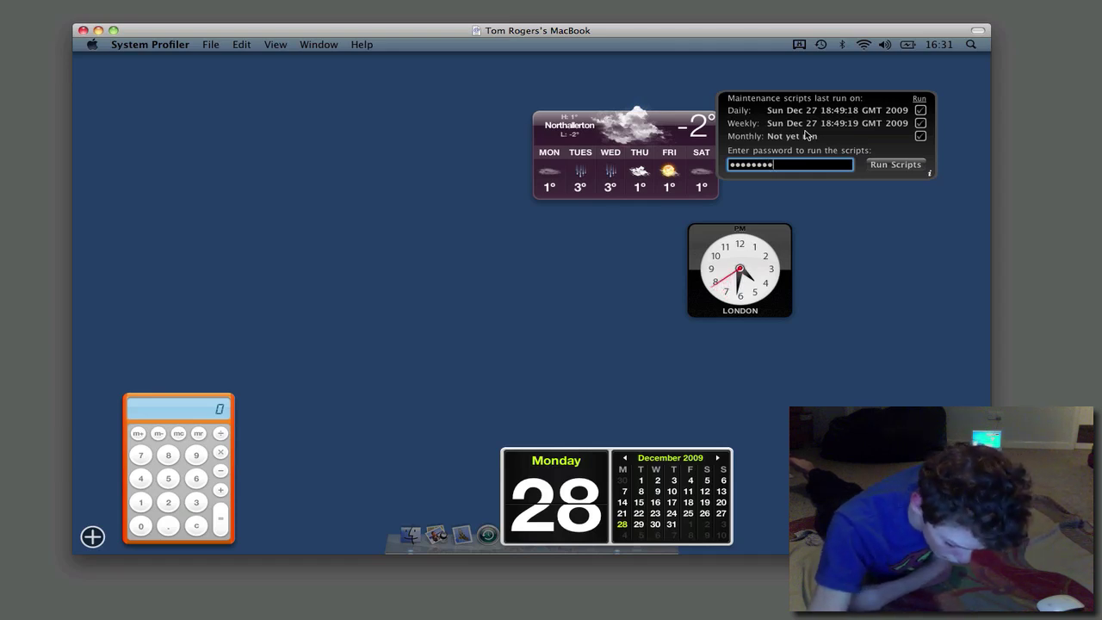
type("•••")
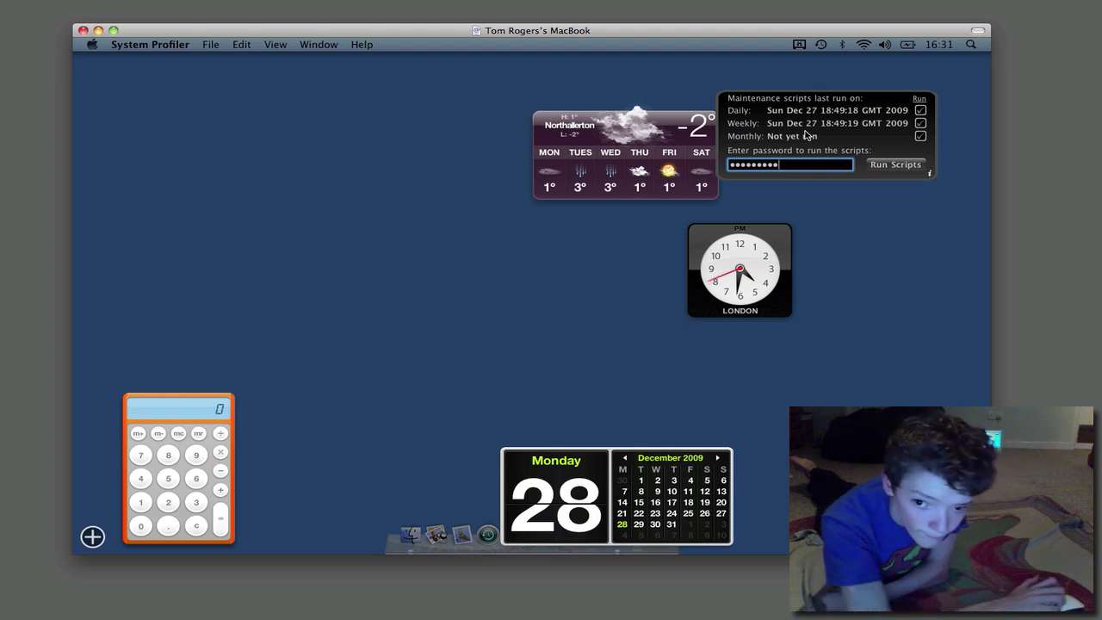
left_click(895, 164)
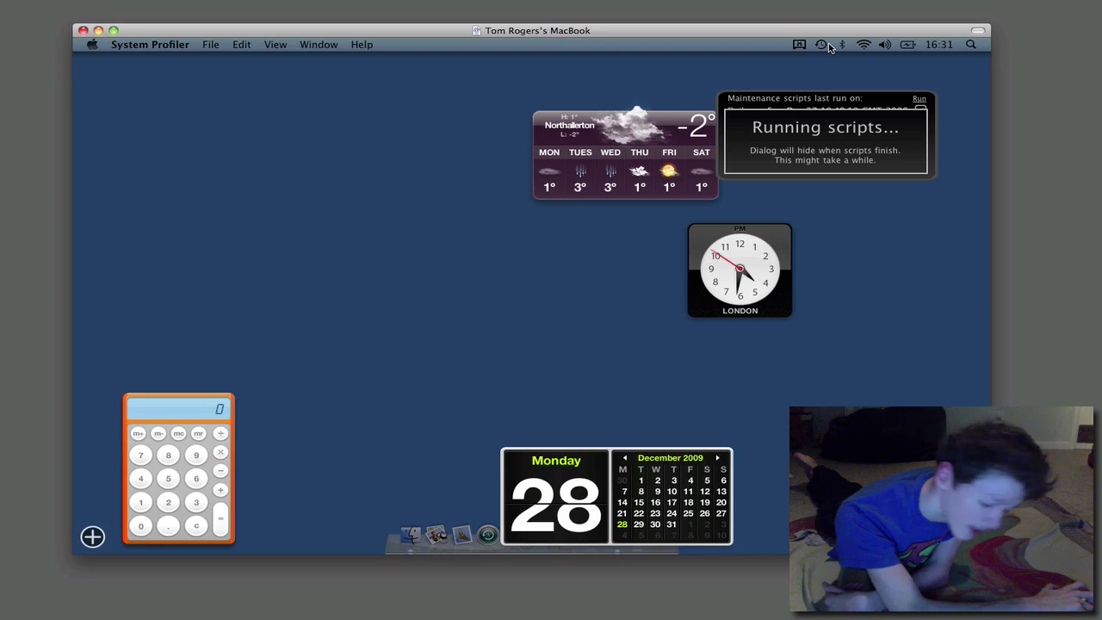
Close Dashboard and put the remote MacBook to sleep.
left_click(429, 68)
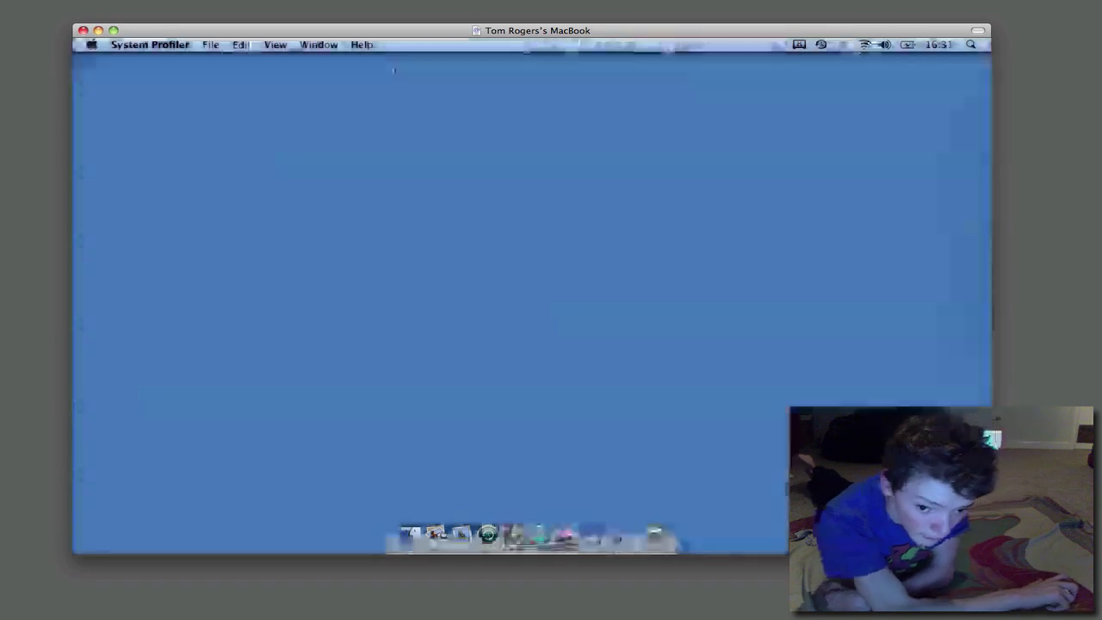
left_click(90, 45)
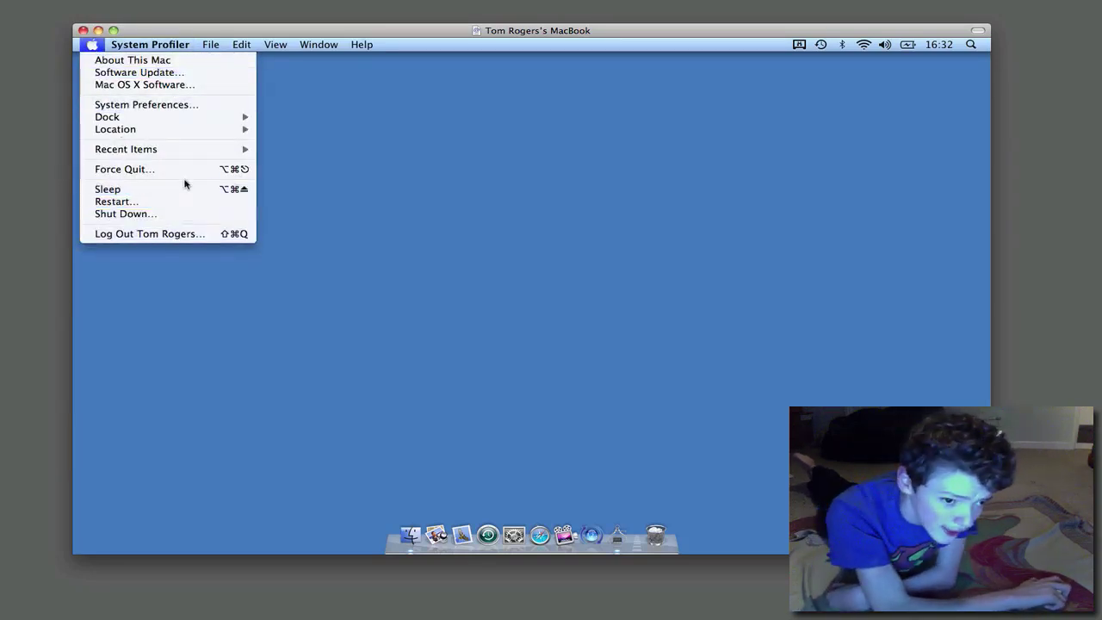
left_click(185, 188)
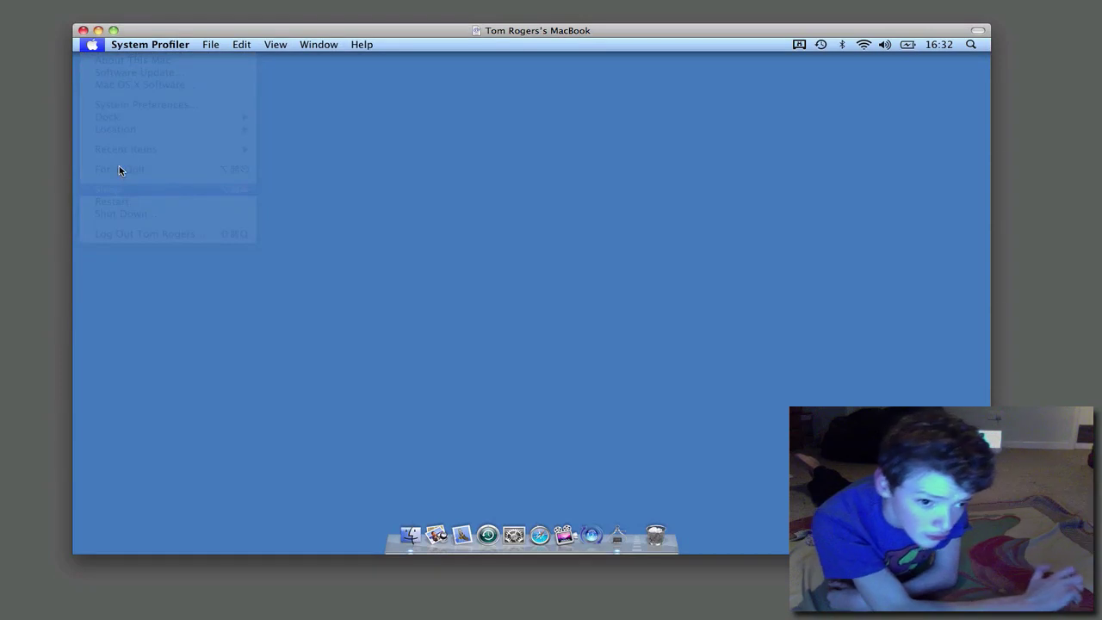